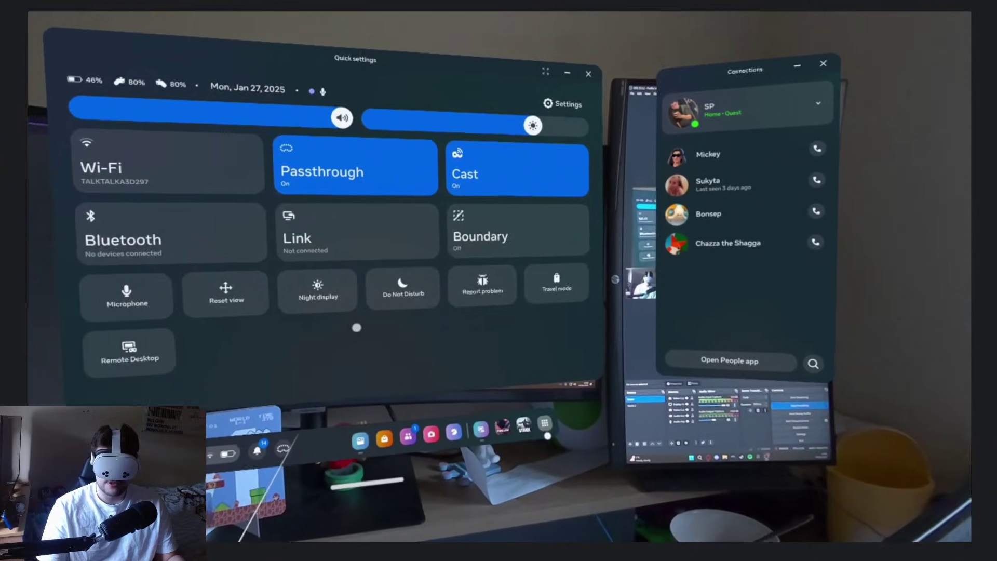
Switch from quick settings to the headset's Library of installed apps
click(544, 423)
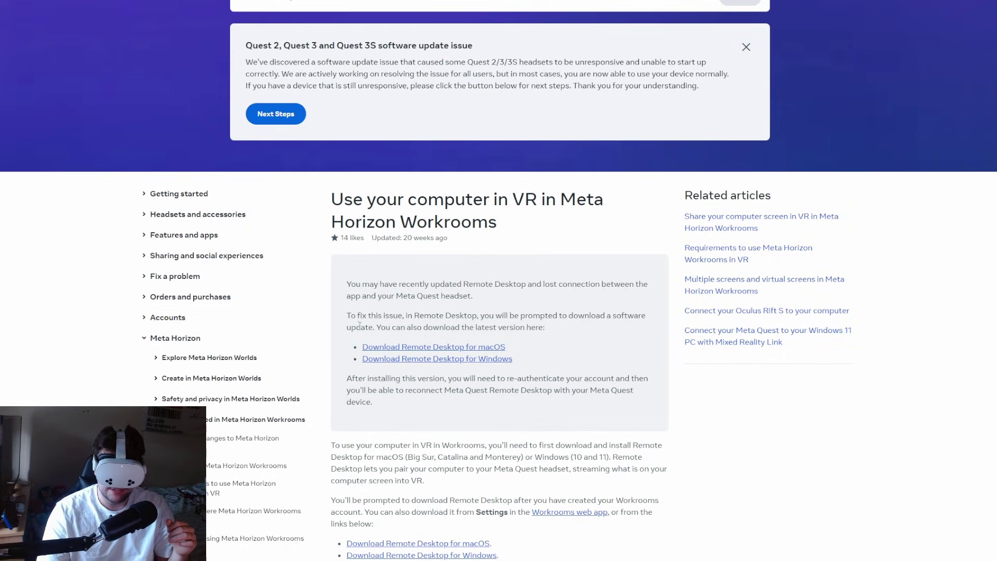
Read further down the Remote Desktop help article, then search Windows apps for 'met'
scroll(571, 291, down, 2)
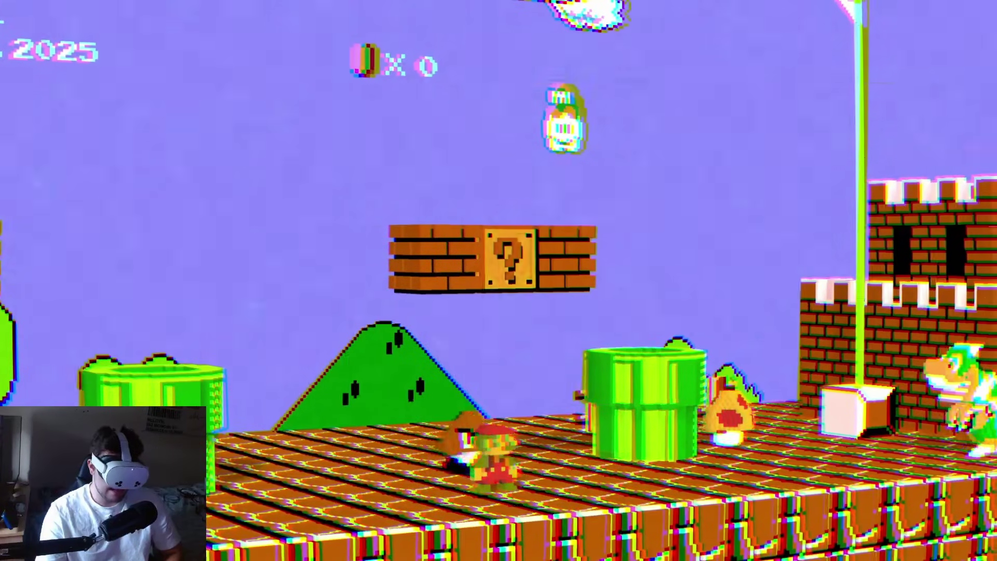
key(super)
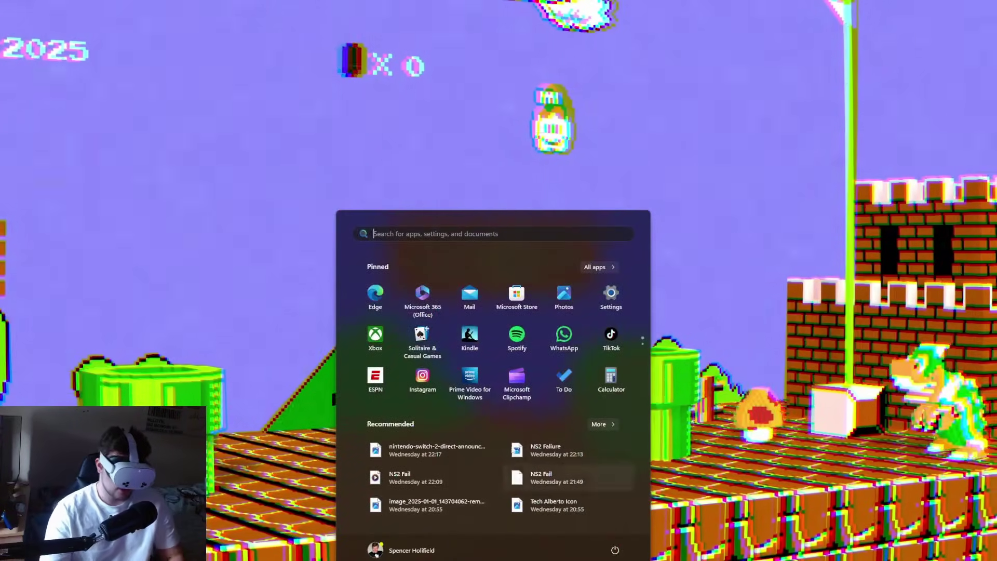
text(md)
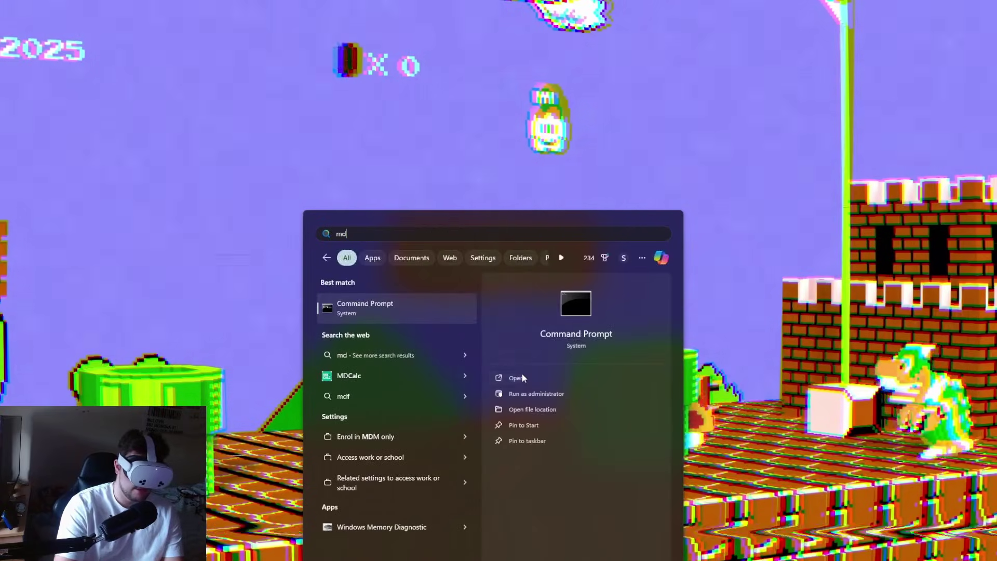
key(BackSpace)
key(BackSpace)
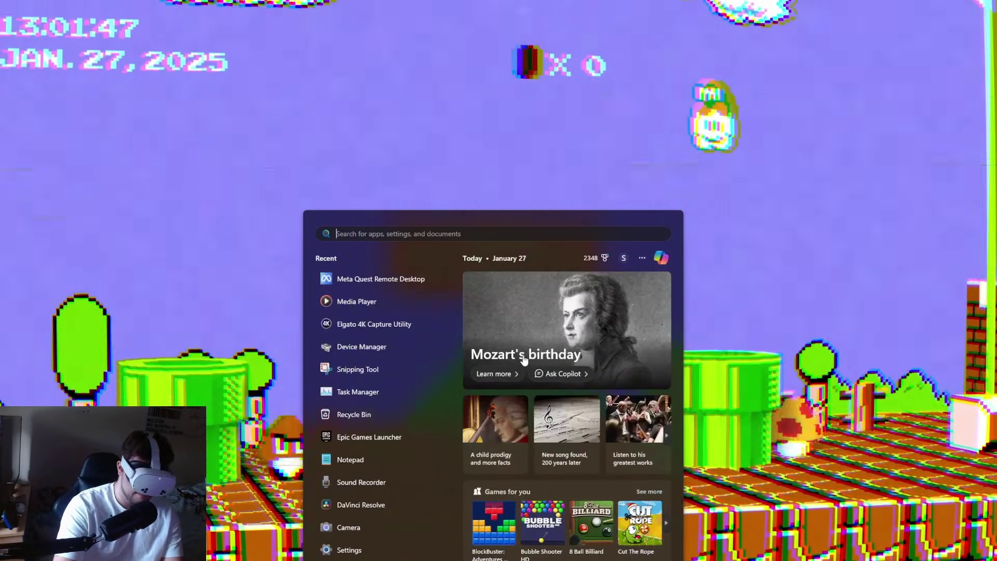
text(md)
text(met)
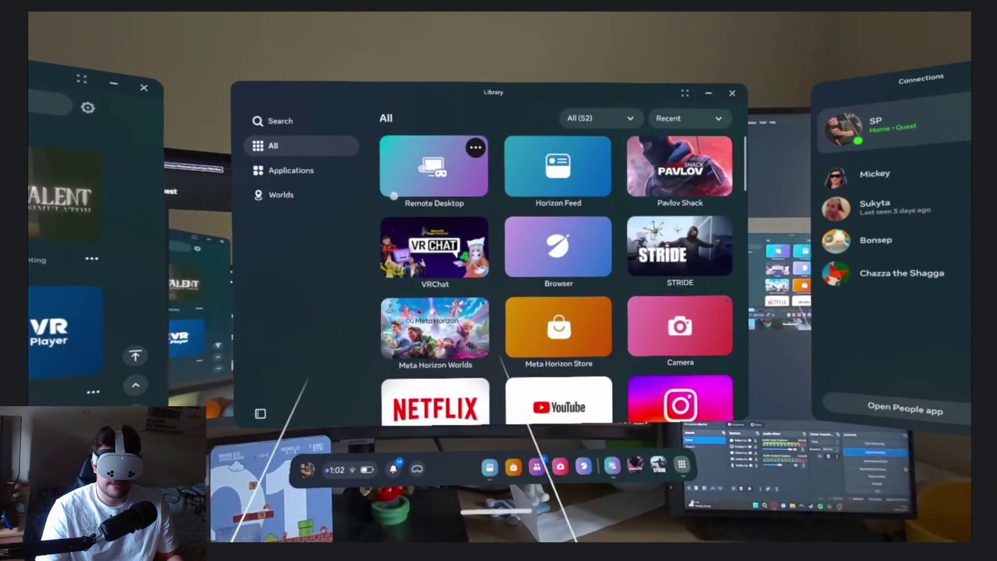
Launch Remote Desktop from the Library so the PC desktop streams in
click(439, 174)
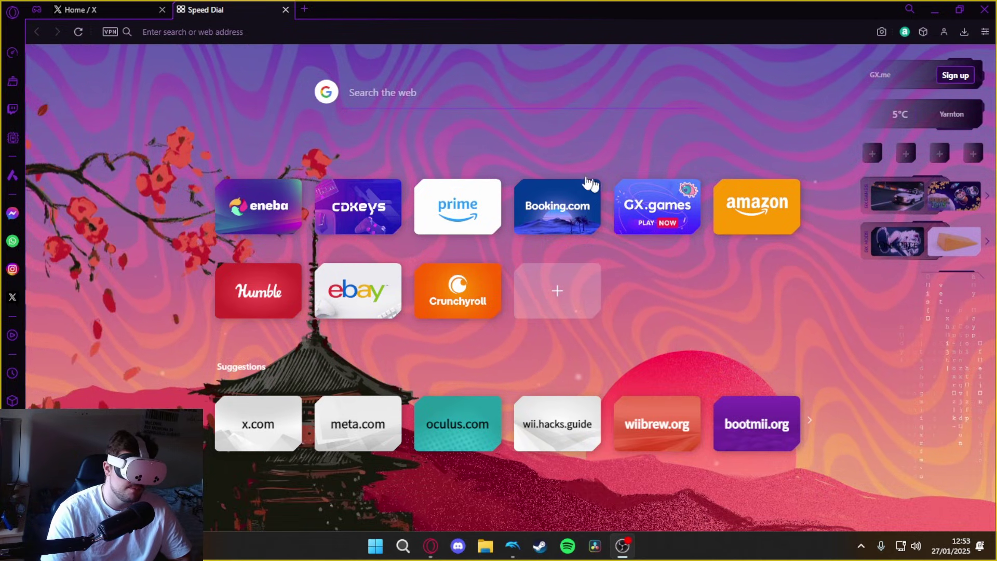
Minimize the browser and close the Port 1 controller mapping and Controller Settings dialogs
click(933, 12)
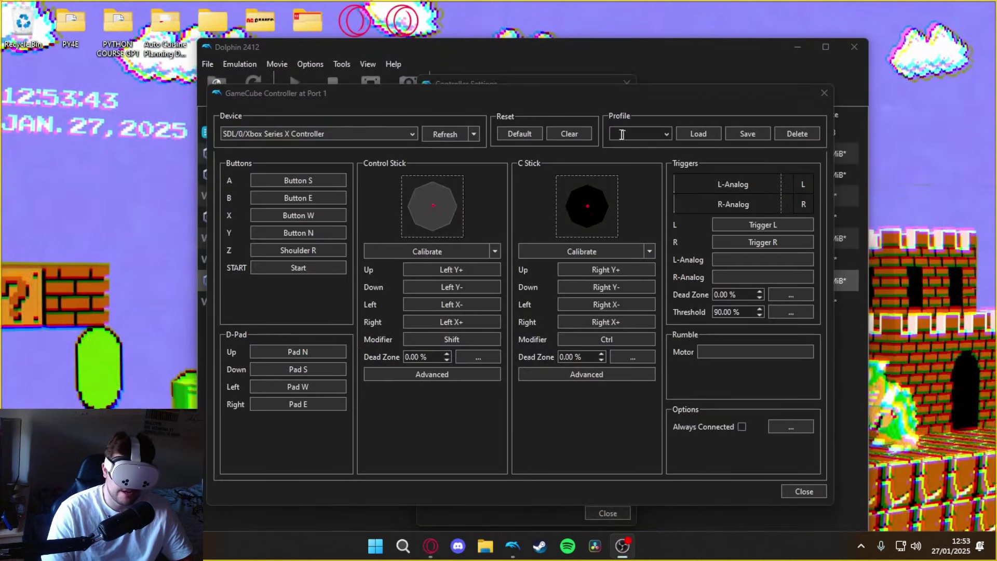
drag(566, 92, 554, 113)
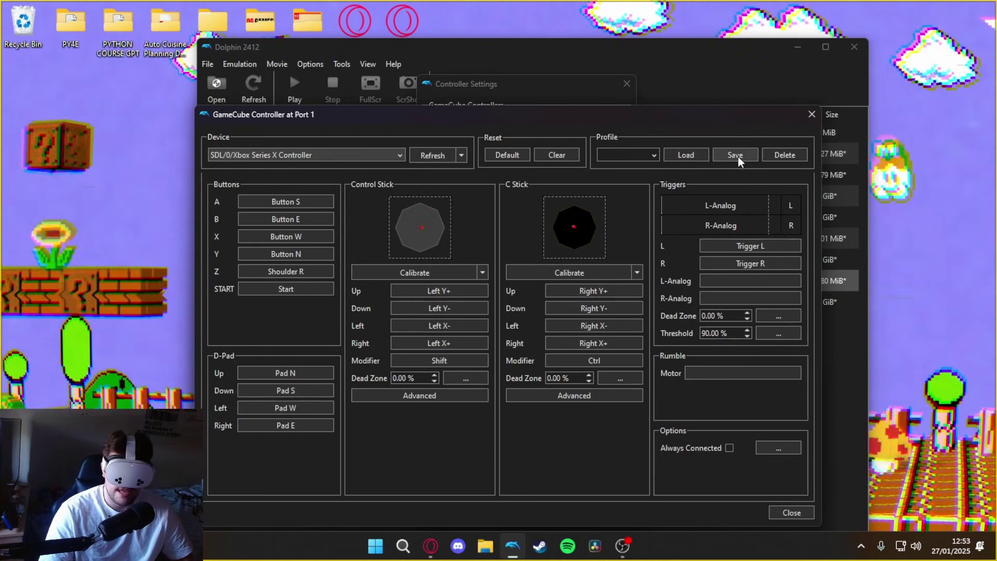
click(811, 114)
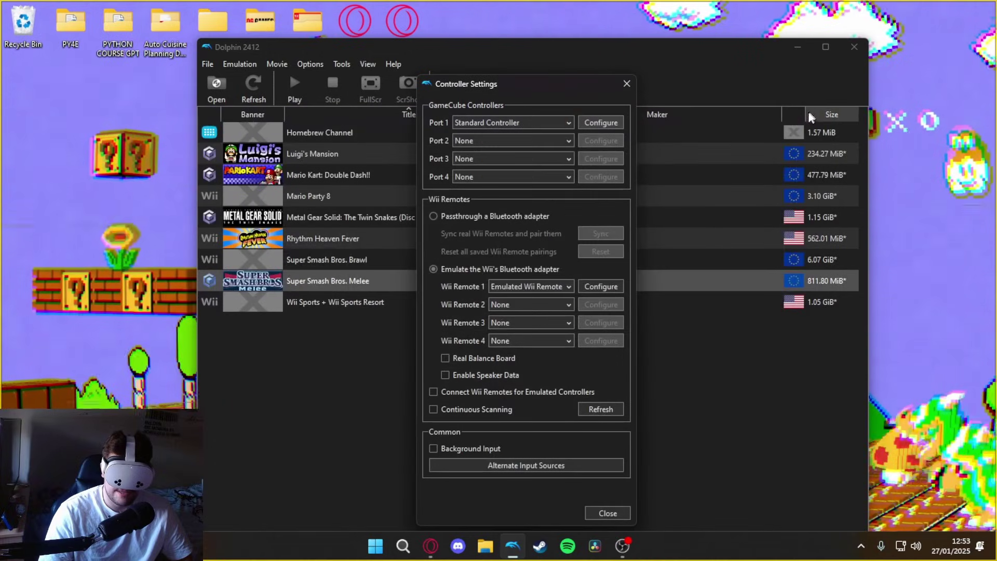
click(627, 84)
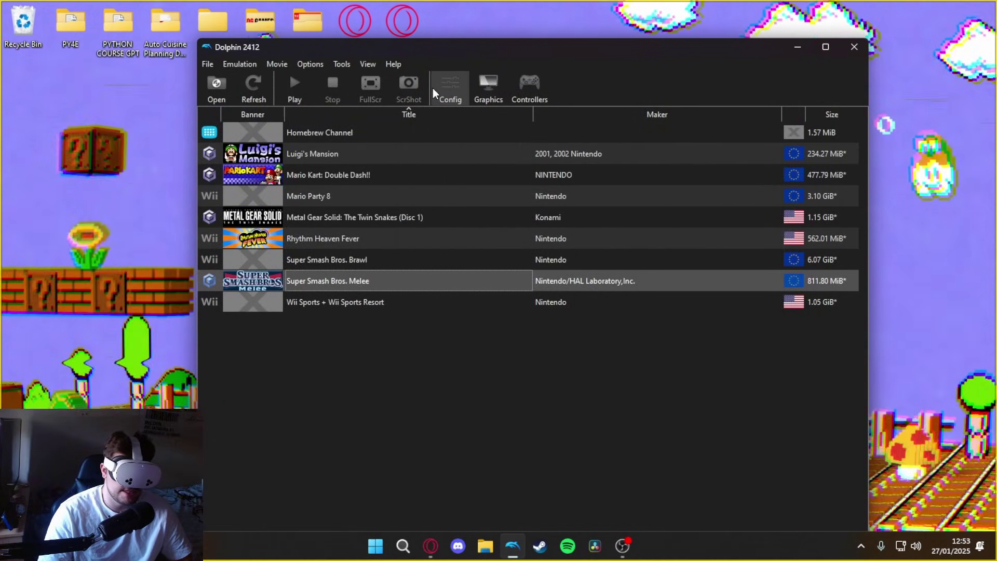
Lower Dolphin's audio volume from 100% to 50% and close Settings
click(448, 87)
click(462, 35)
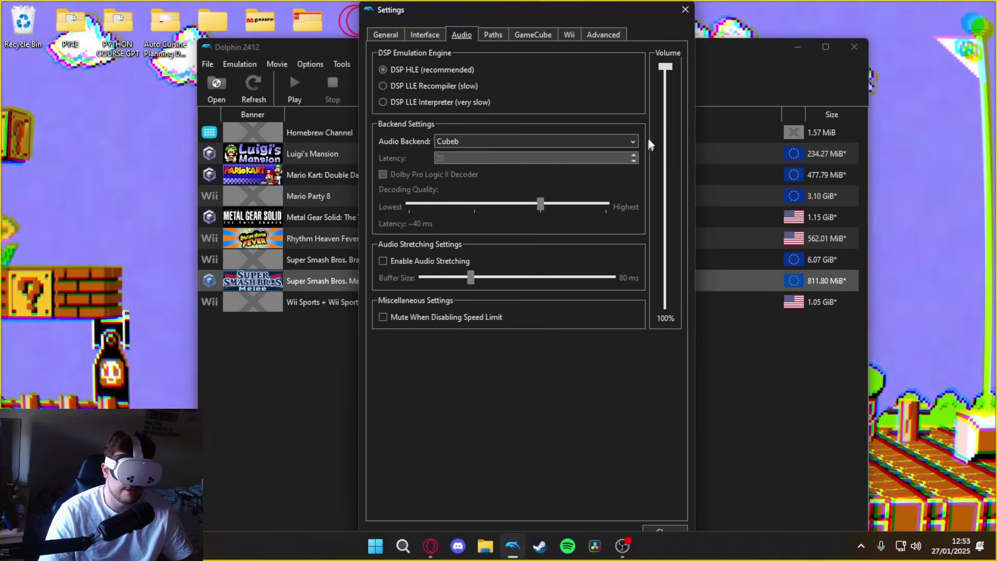
drag(665, 66, 674, 189)
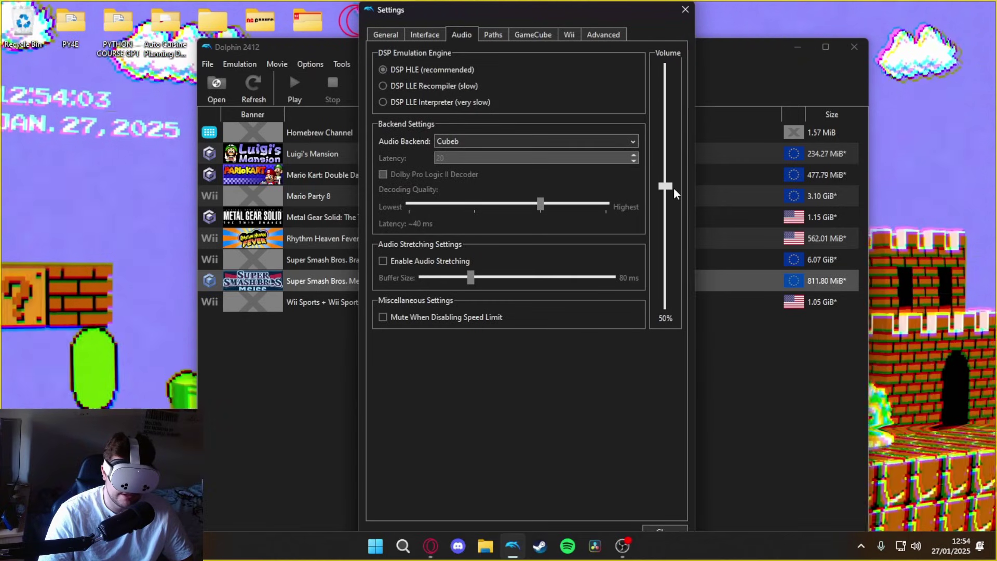
click(686, 9)
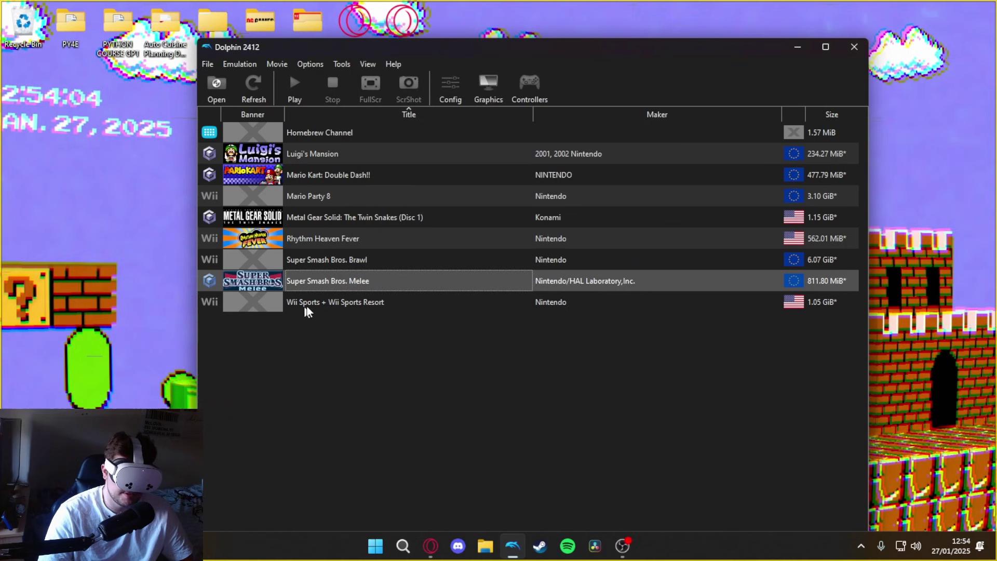
Launch Super Smash Bros. Melee fullscreen, create save data, and skip to the title screen
double_click(354, 280)
click(662, 105)
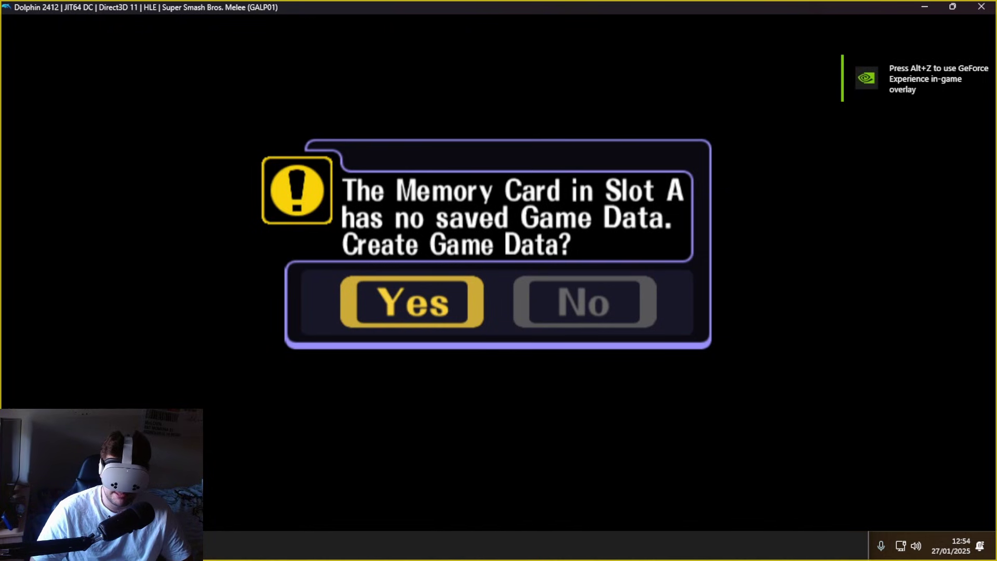
key(x)
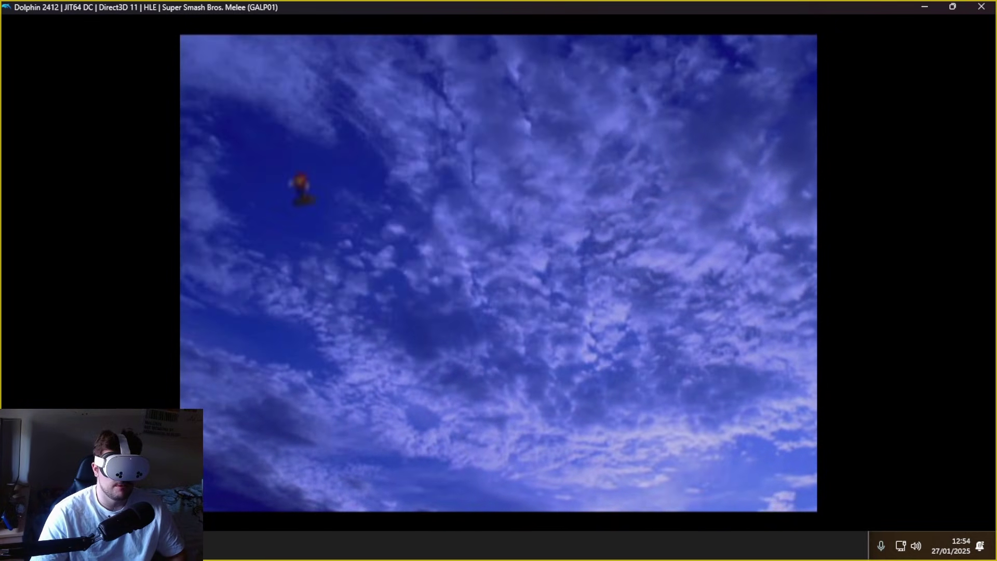
key(Return)
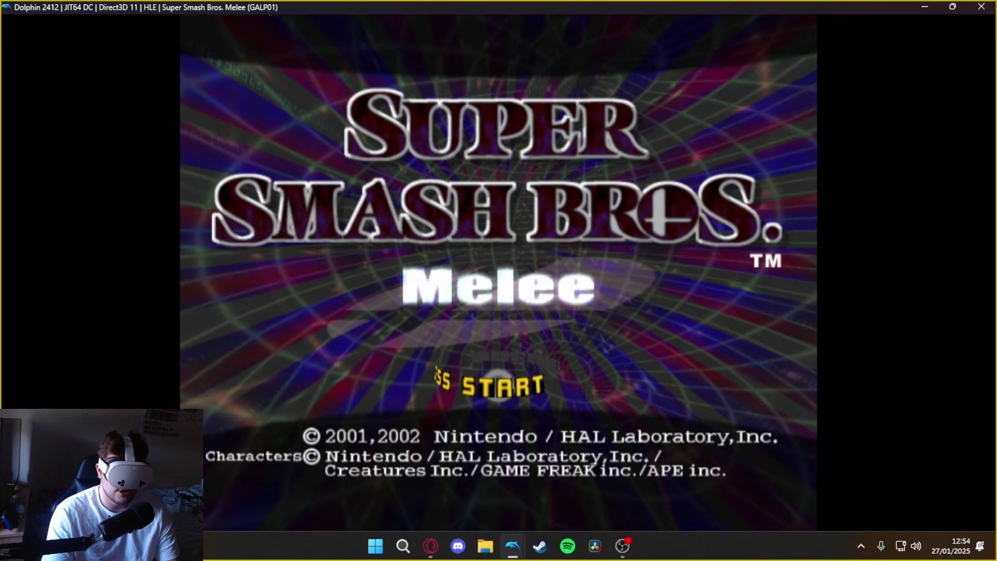
Go from the title screen through 1-P Mode to Regular Match
key(Return)
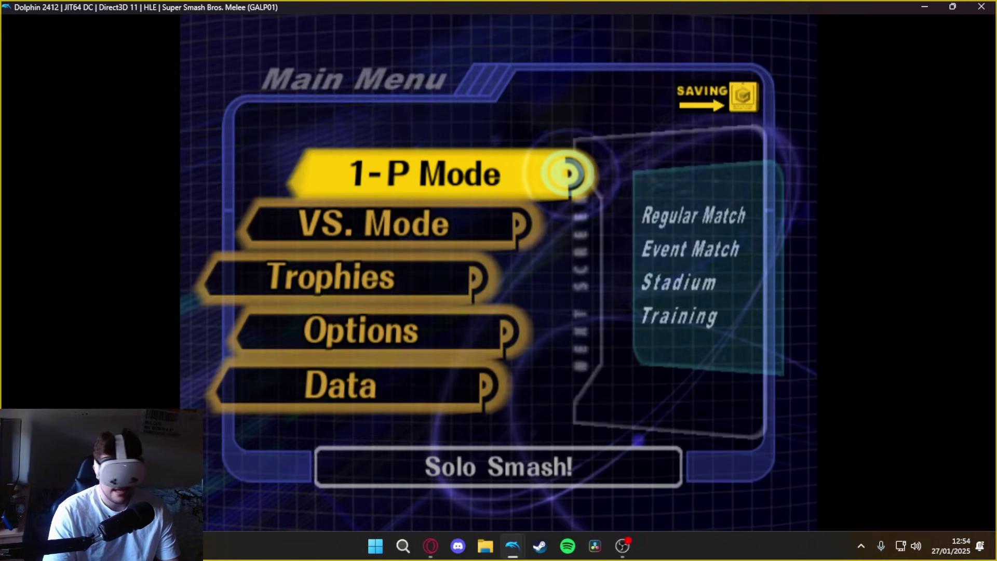
key(Down)
key(Down)
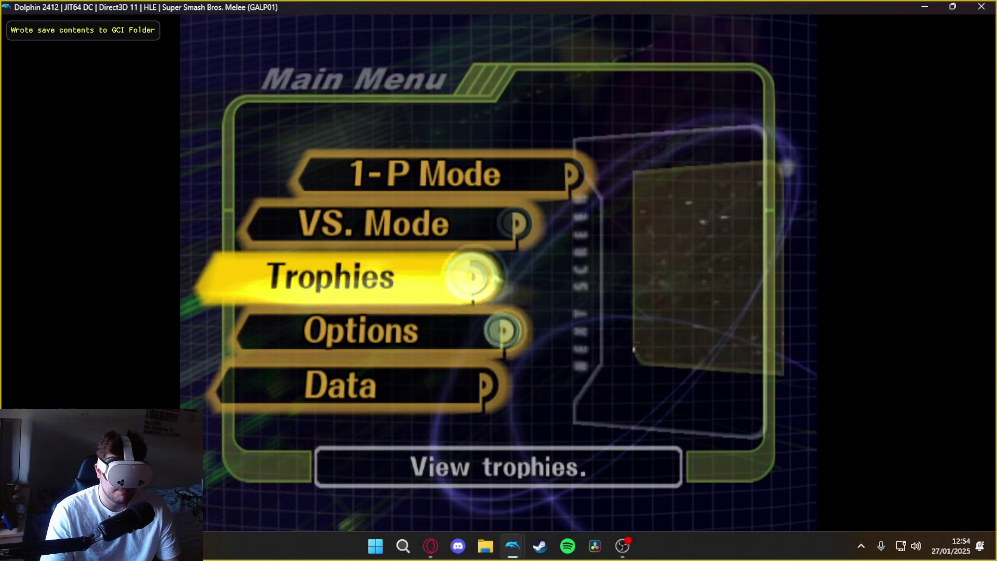
key(Up)
key(Up)
key(Return)
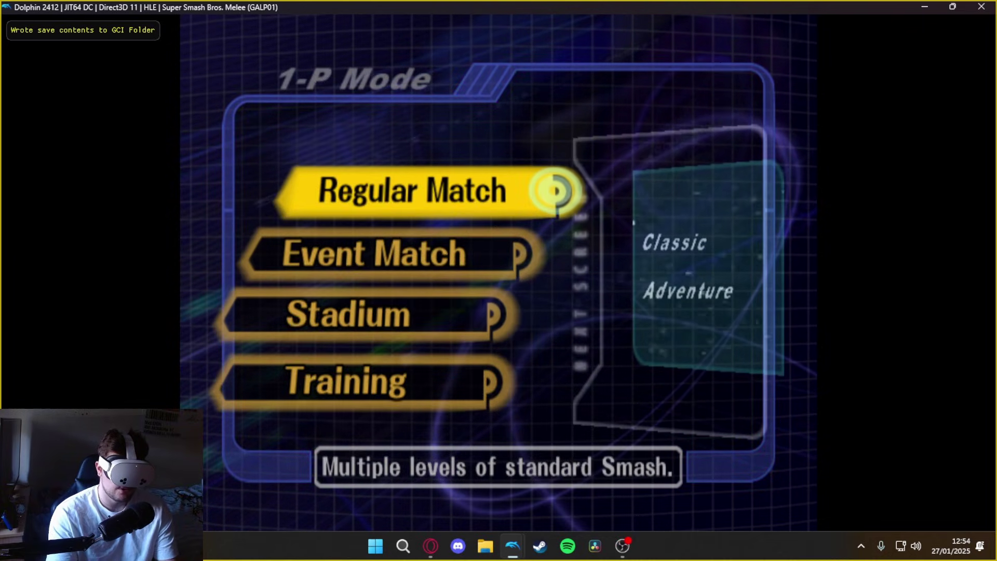
key(Return)
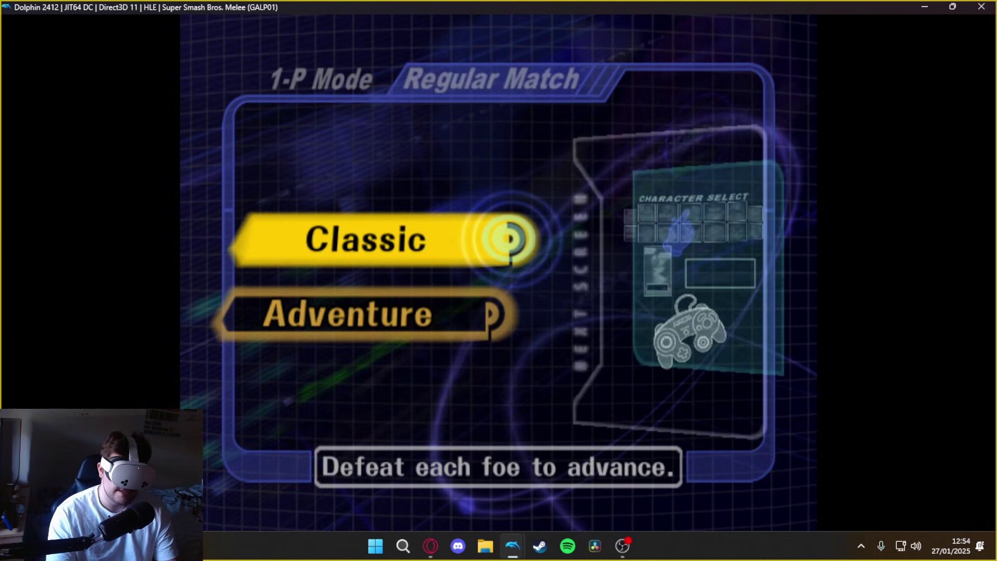
Choose Classic and steer the P1 hand across the roster toward Link
key(Return)
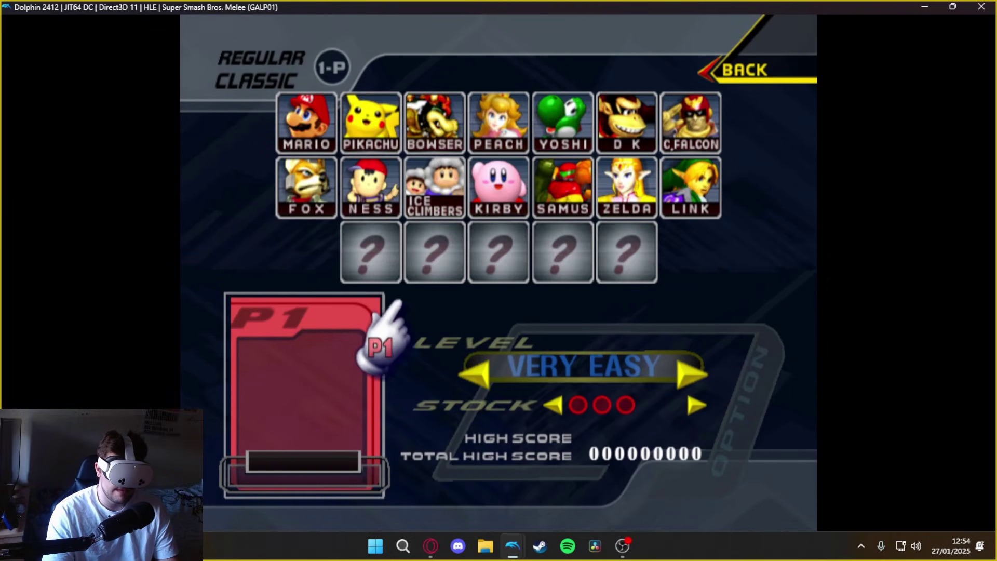
key(Up)
key(Left)
key(Up)
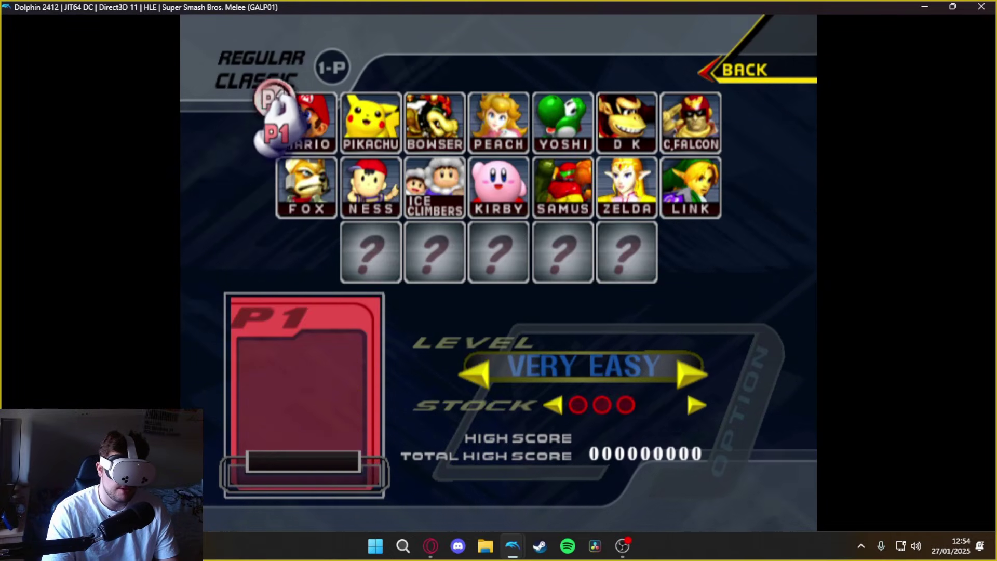
key(Right)
key(Down)
key(Right)
key(Down)
key(Left)
key(Up)
key(Right)
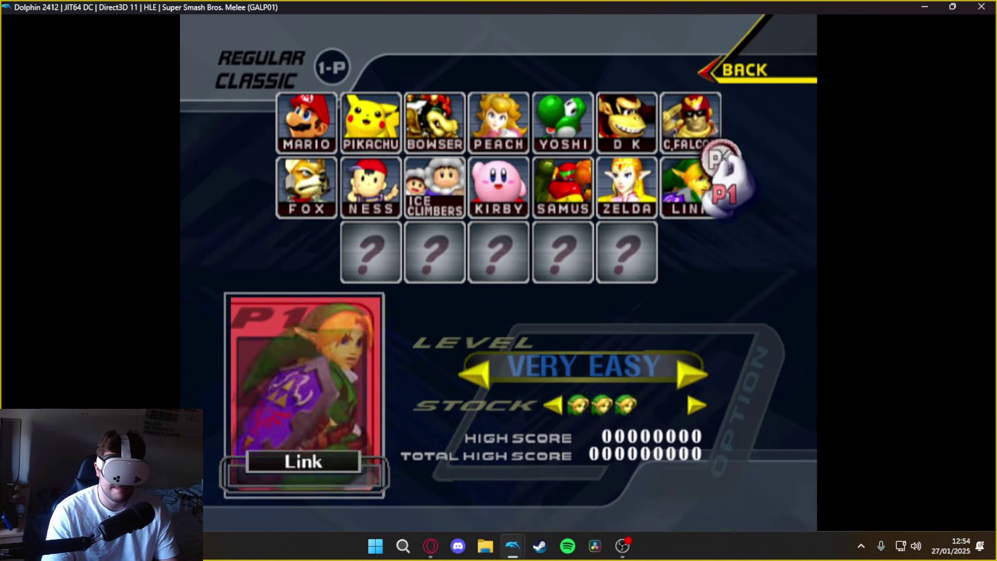
key(Down)
key(Left)
Settle the hand on Link, lock him in, and start the match against C. Falcon
key(Up)
key(Right)
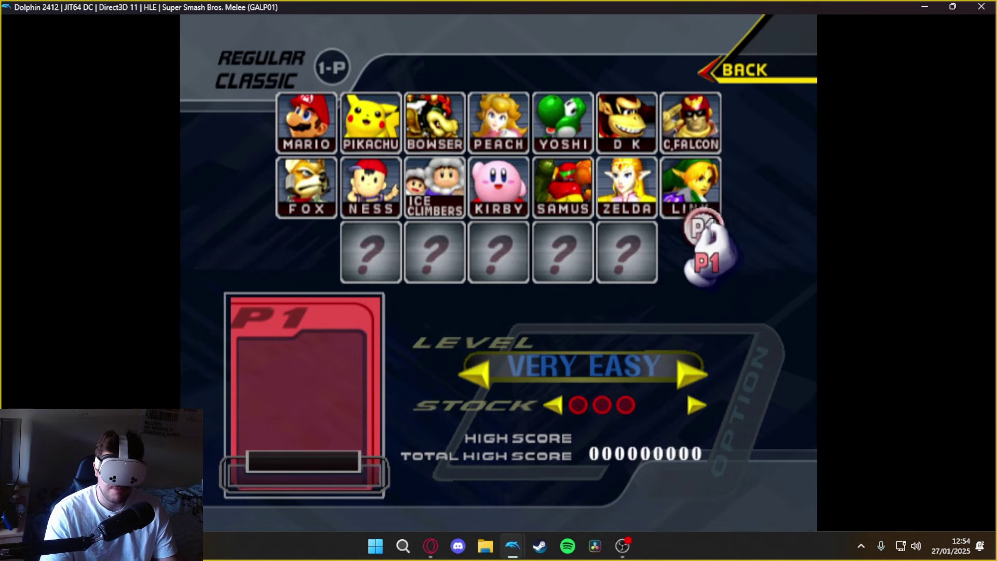
key(Up)
key(Right)
key(Left)
key(Left)
key(Up)
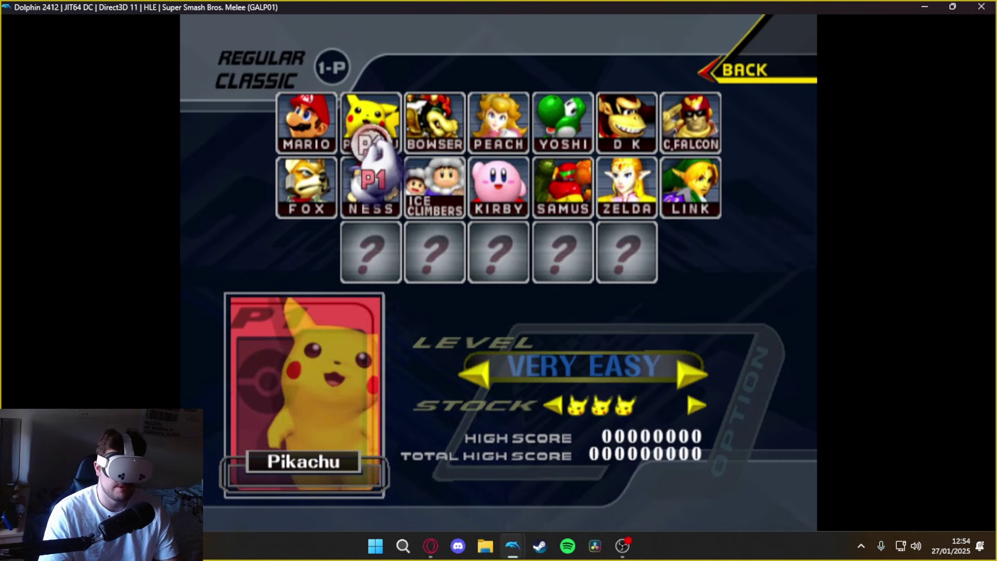
key(Left)
key(Right)
key(Right)
key(Down)
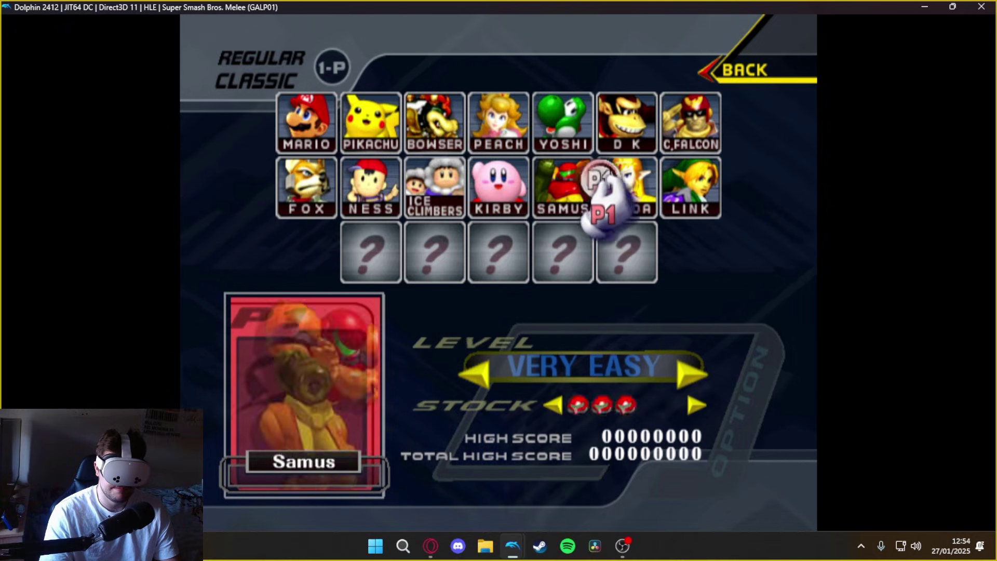
key(Right)
key(Left)
key(Down)
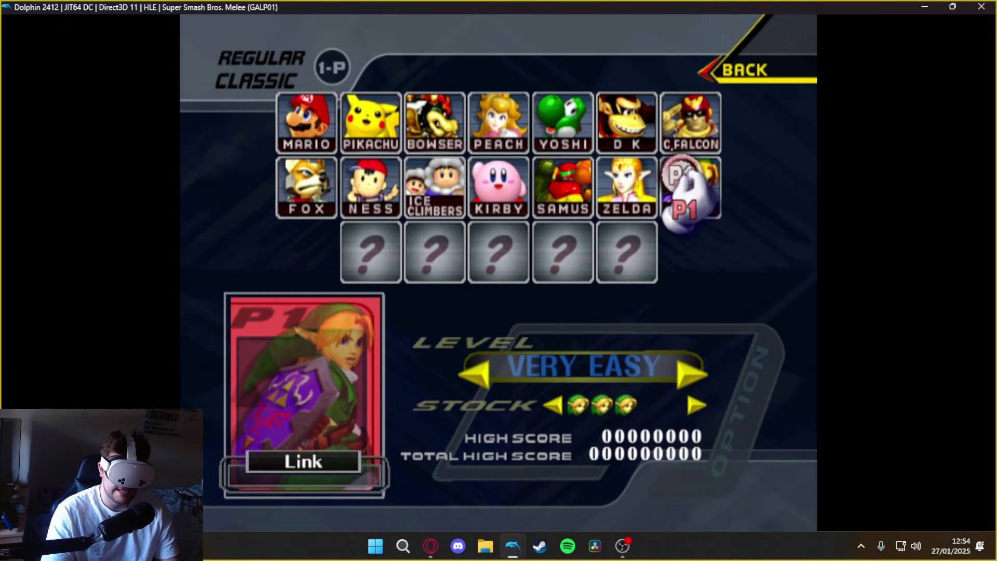
key(x)
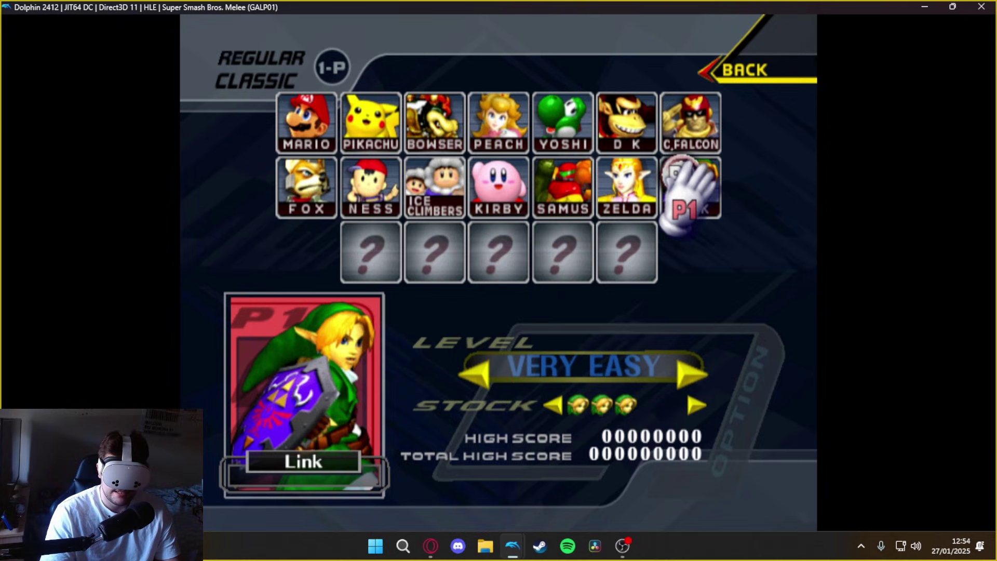
key(Return)
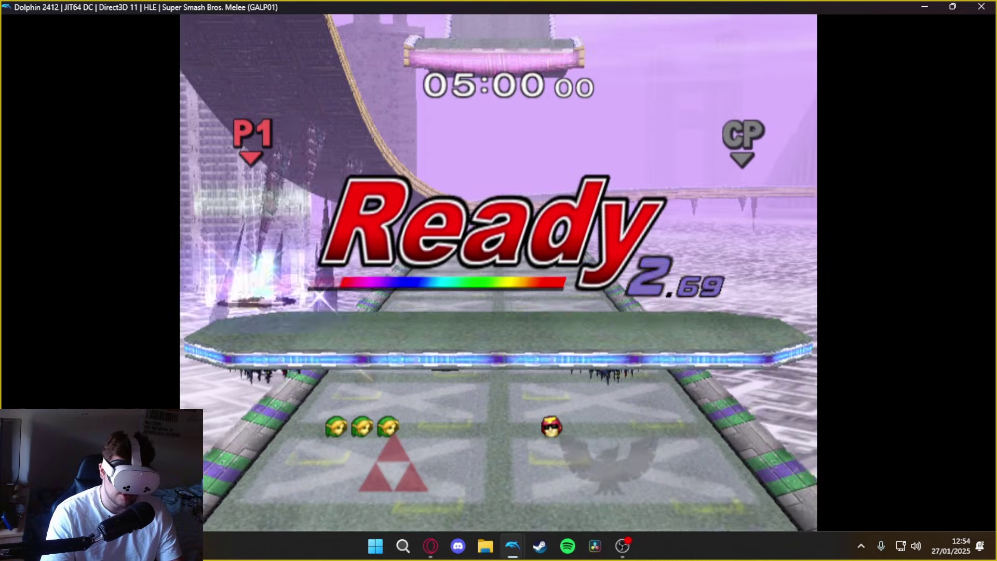
Fight C. Falcon as Link, firing an arrow and leaping in to attack
key(z)
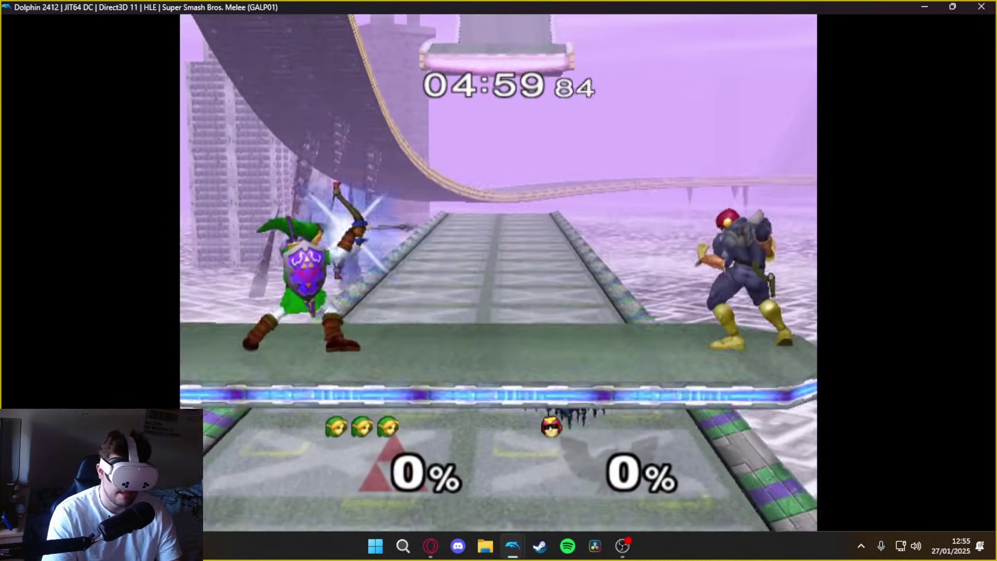
key(Right)
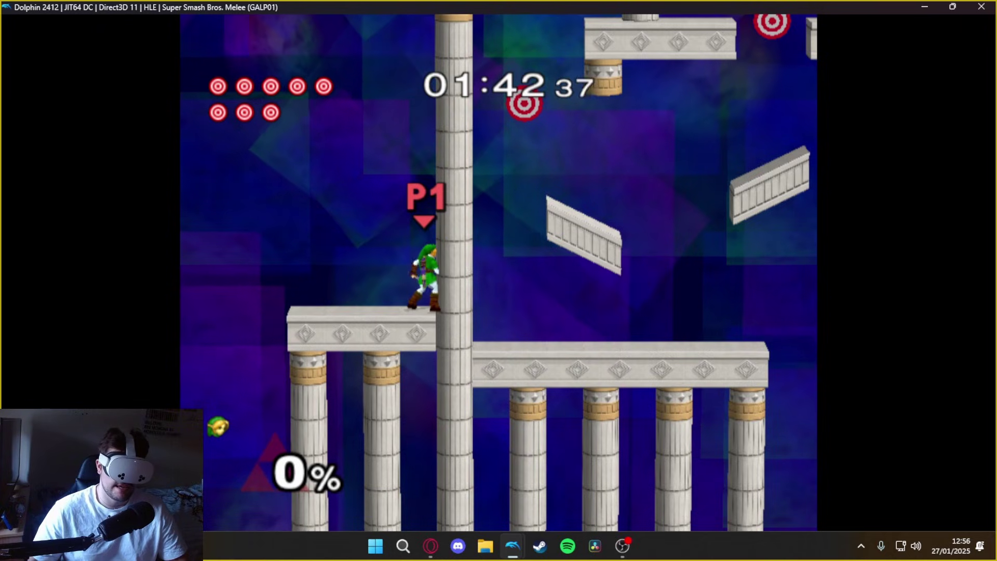
Pause Break the Targets with 8 targets still standing
key(Return)
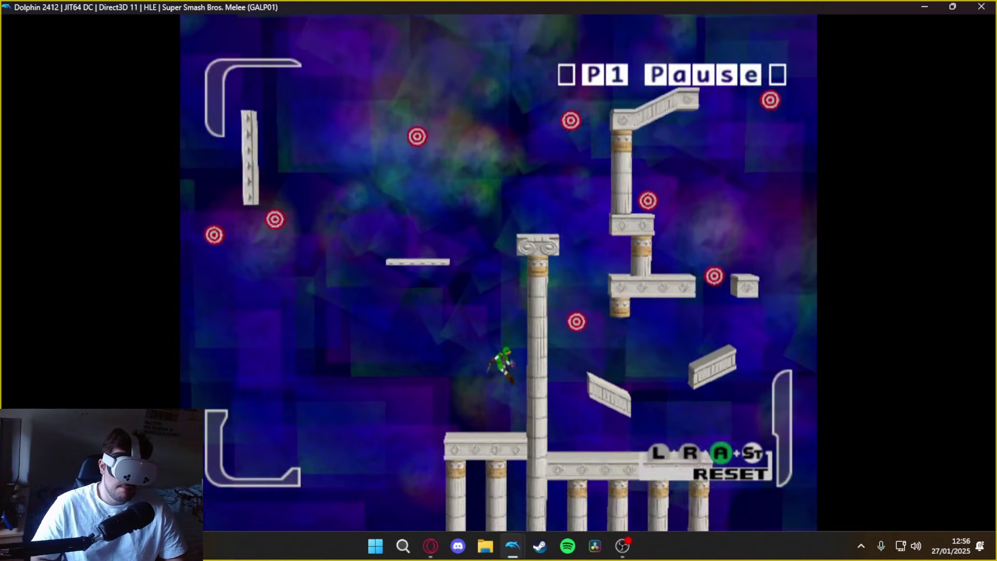